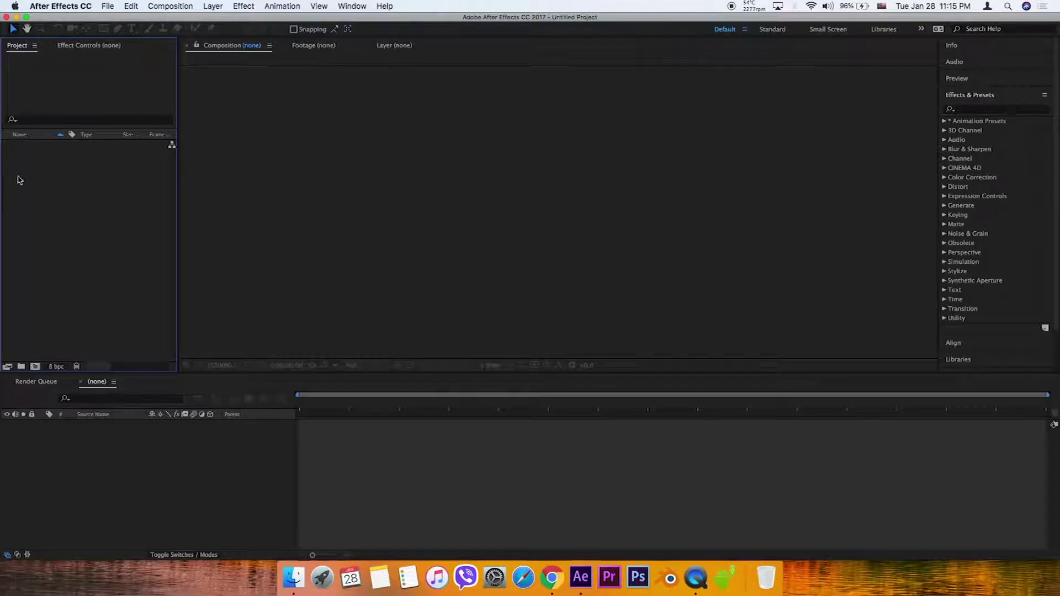
- Import MVI_8072.MP4 and create an MVI_8072 composition from the clip
double_click(67, 188)
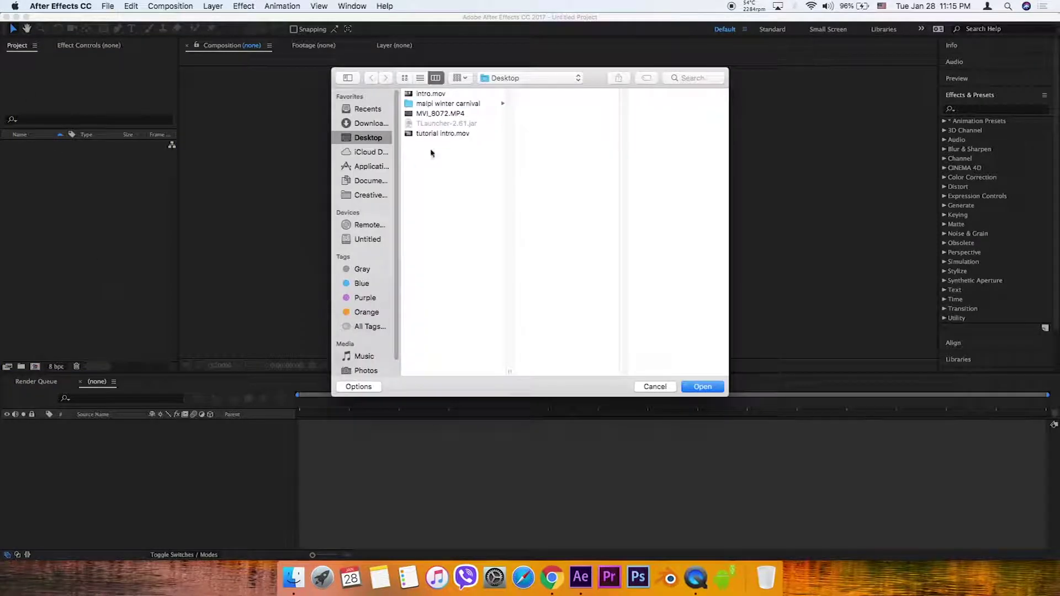
double_click(440, 114)
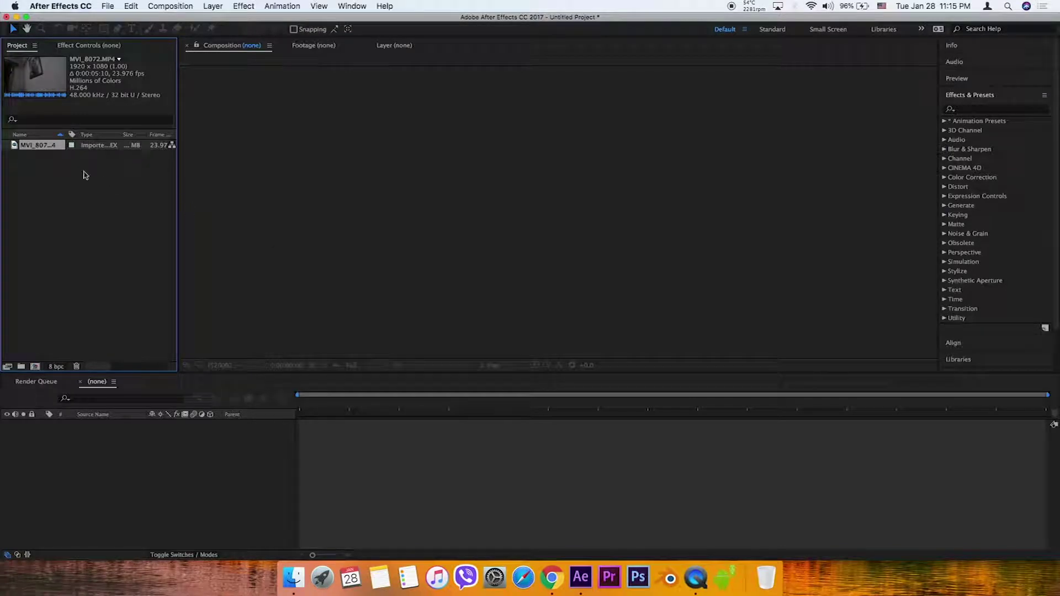
drag(48, 152, 36, 367)
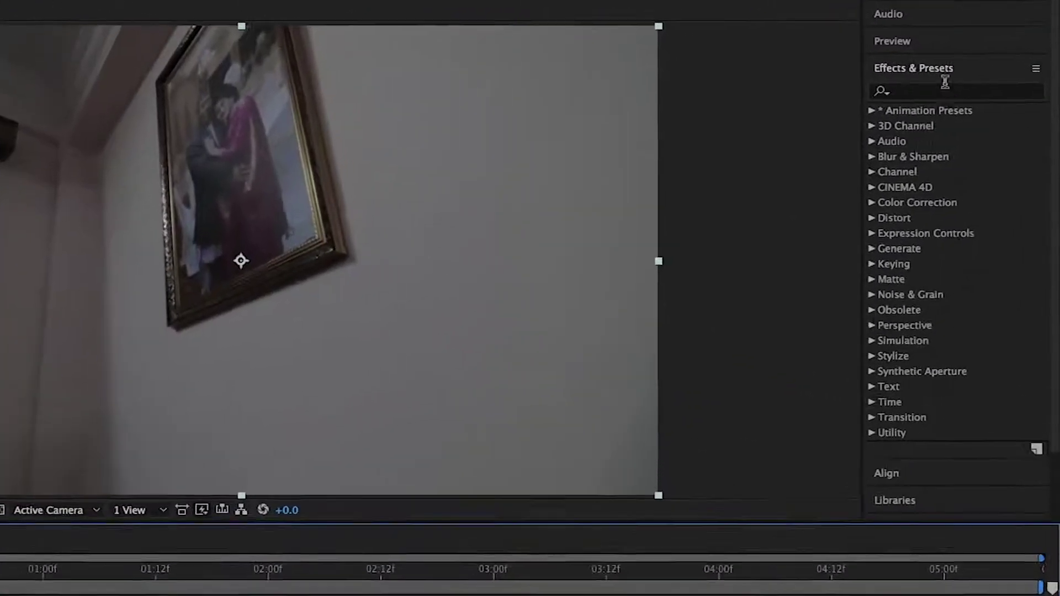
- Apply 3D Camera Tracker (found by searching '3d c') to the MVI_8072 layer and review the solved track
click(944, 88)
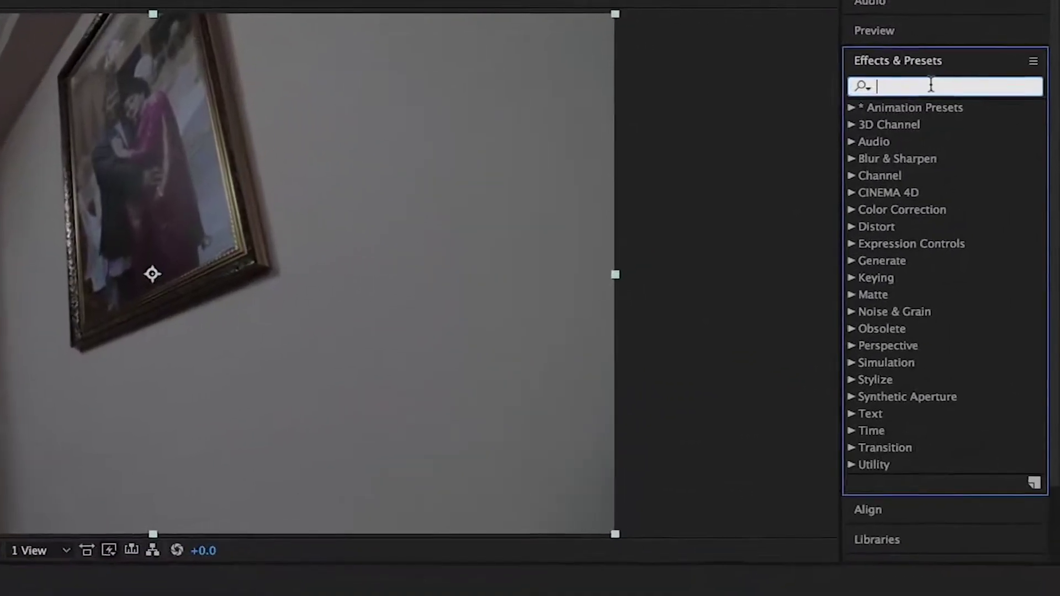
text(3d c)
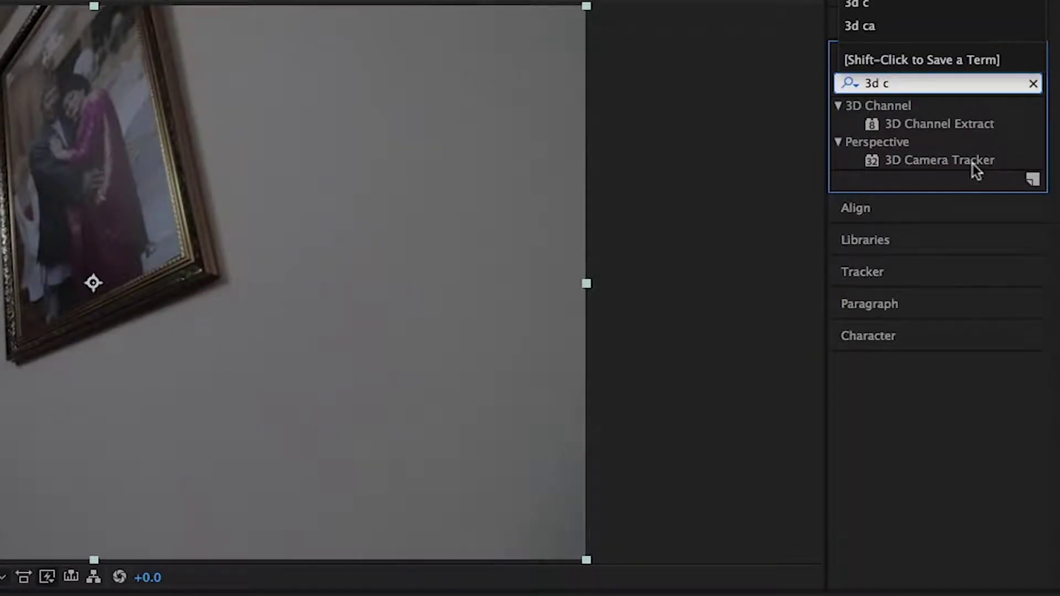
drag(972, 164, 515, 595)
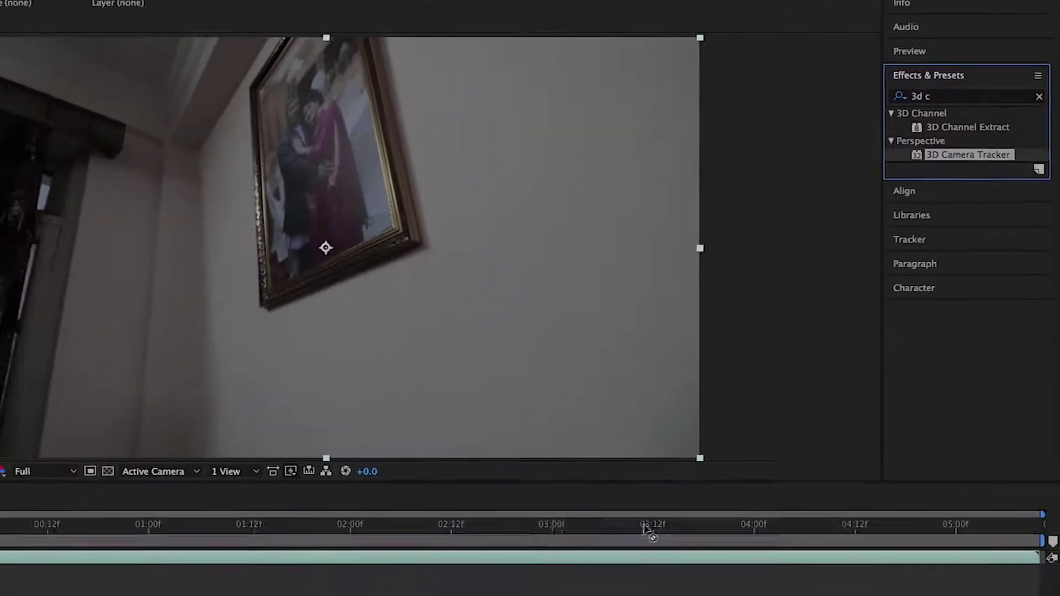
drag(647, 530, 209, 567)
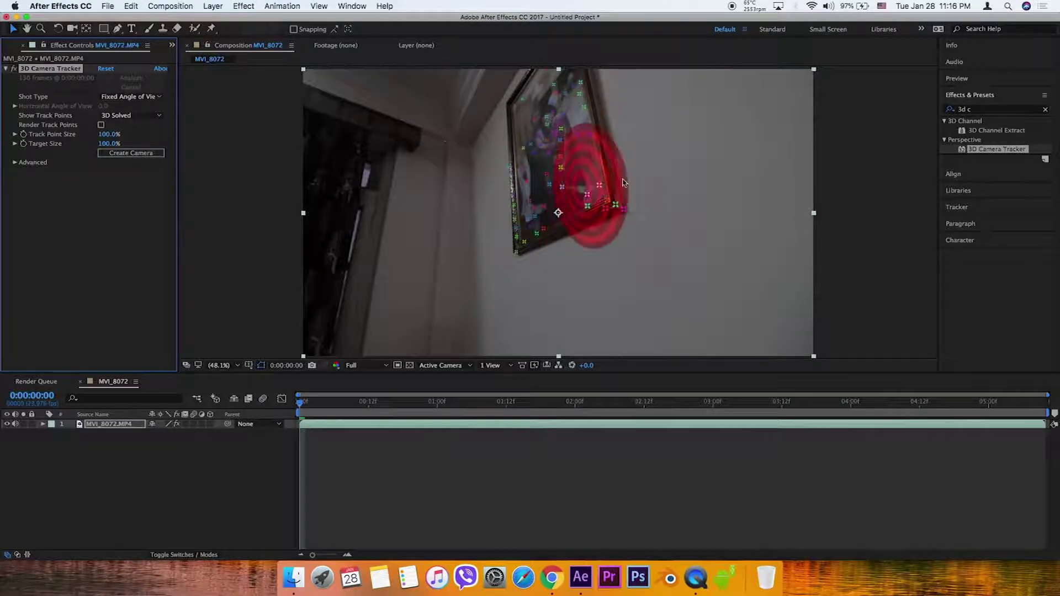
drag(302, 408, 263, 425)
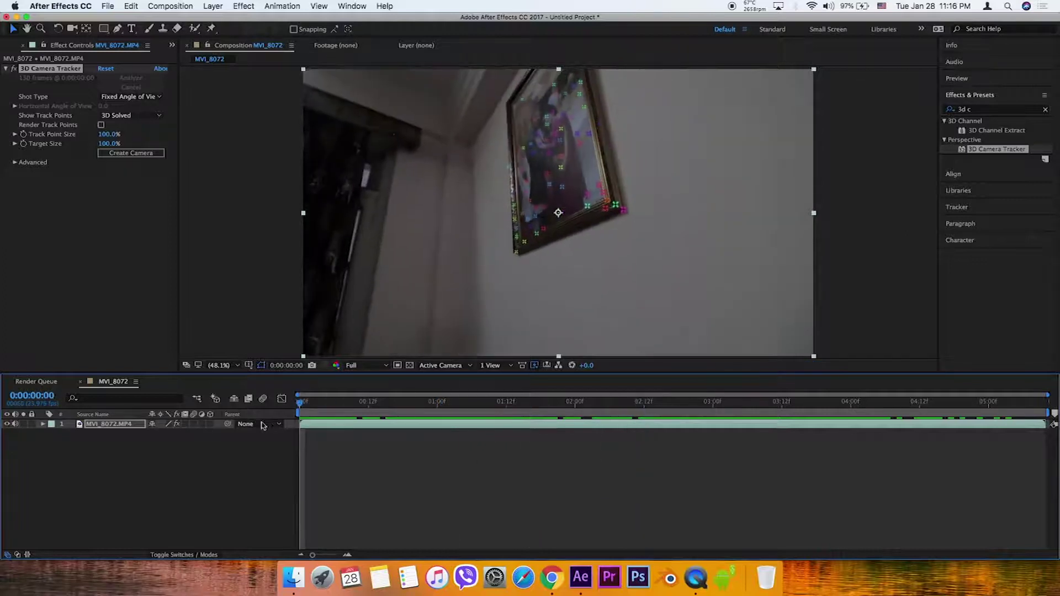
- Create a tracked Text layer and camera from the frame's track points, then drag it onto the picture frame
right_click(574, 185)
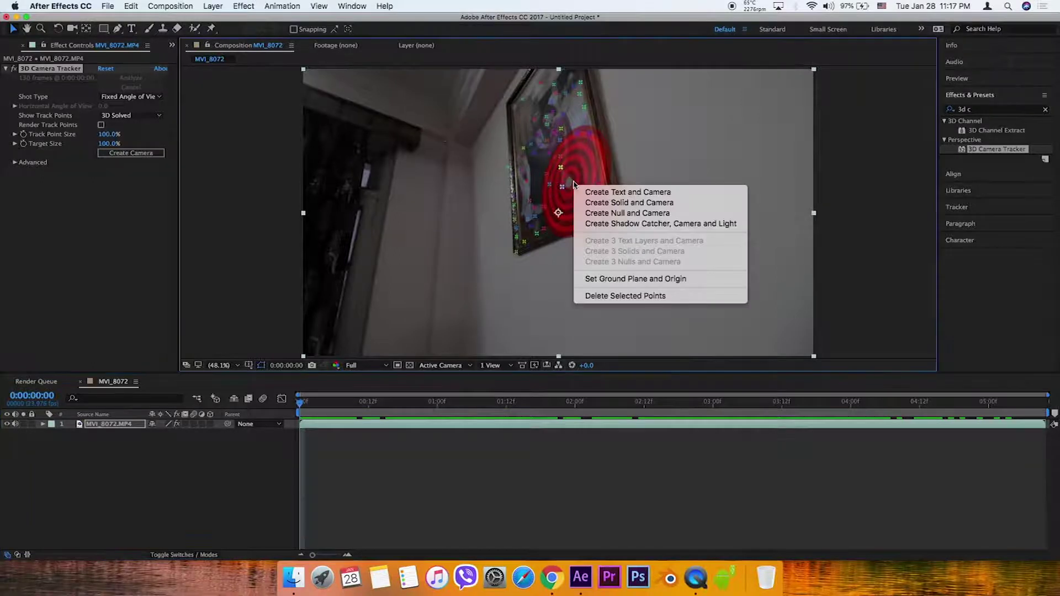
click(602, 192)
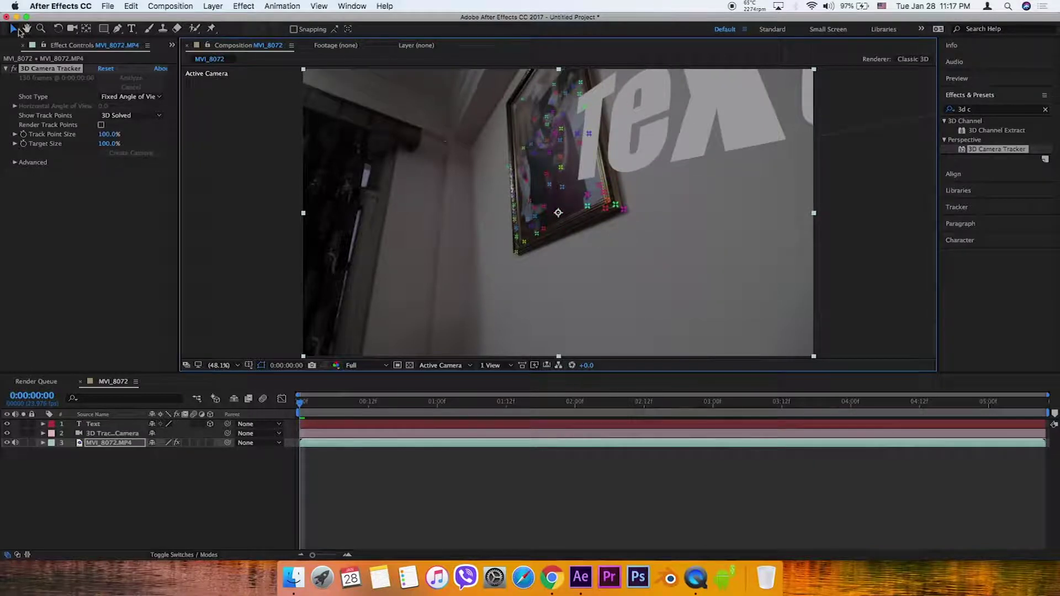
click(88, 425)
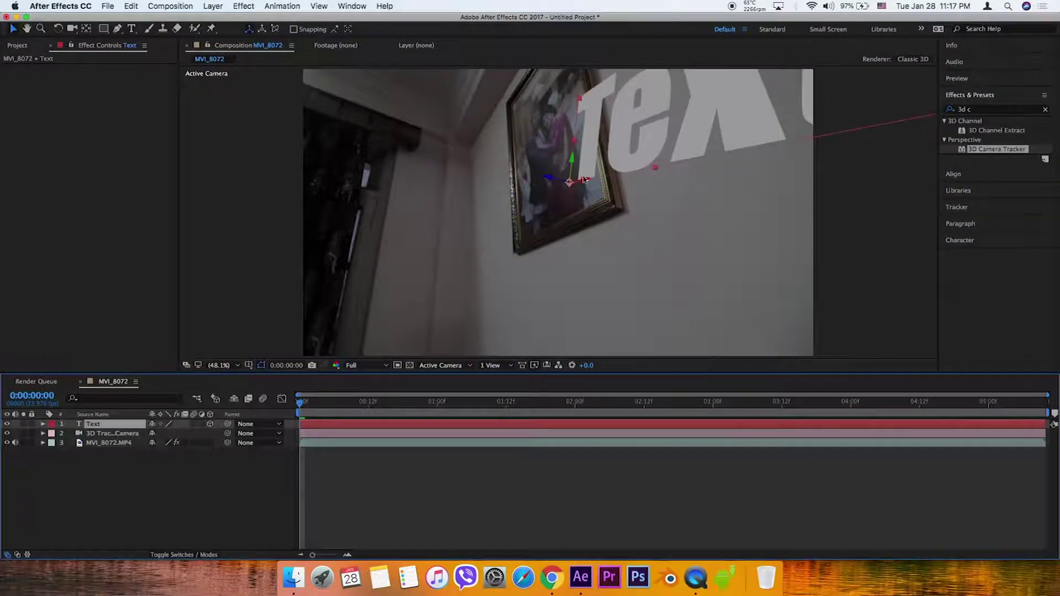
drag(572, 172, 656, 139)
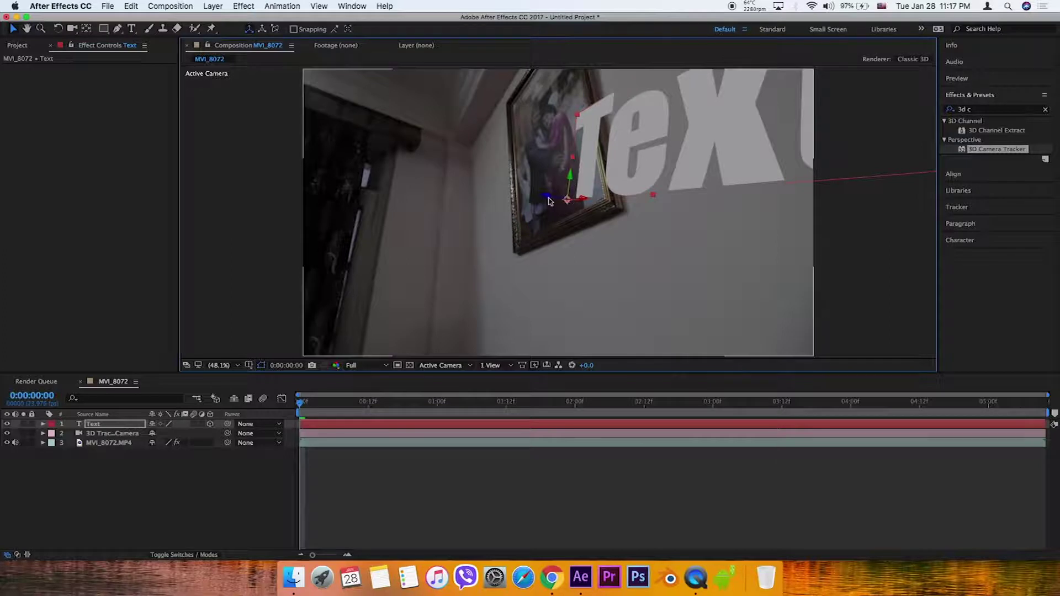
drag(585, 202, 297, 253)
drag(525, 204, 544, 218)
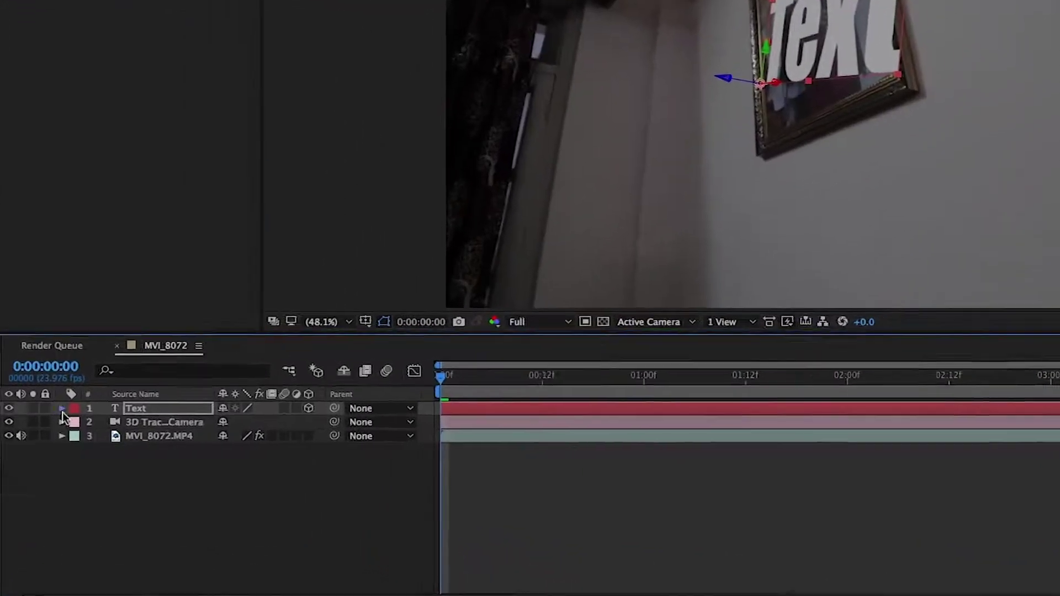
- Show the Text layer's Transform properties and tilt the text to 29° on X, swinging it on Y
click(43, 424)
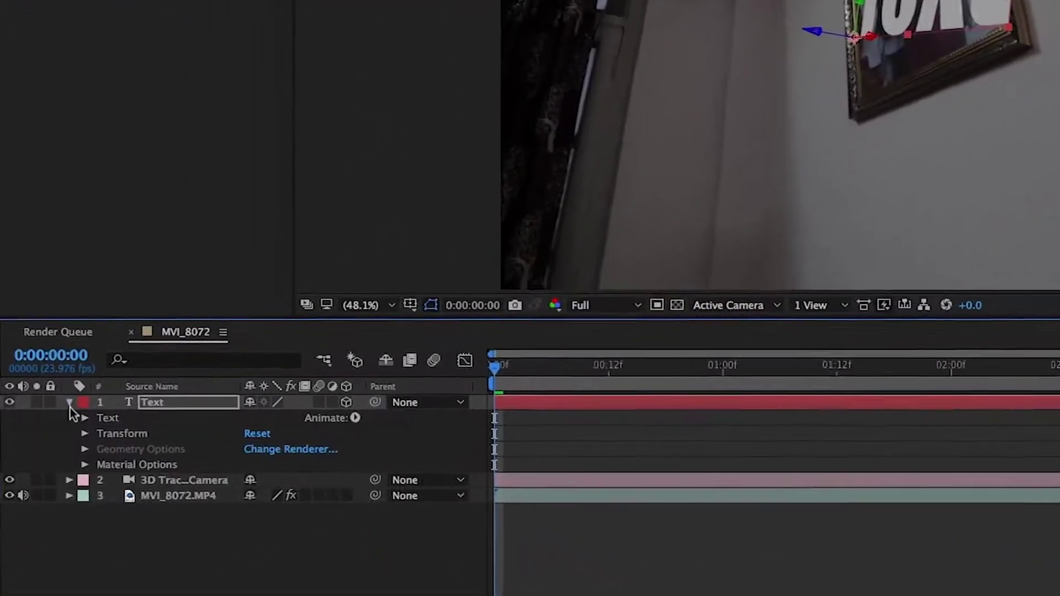
click(85, 433)
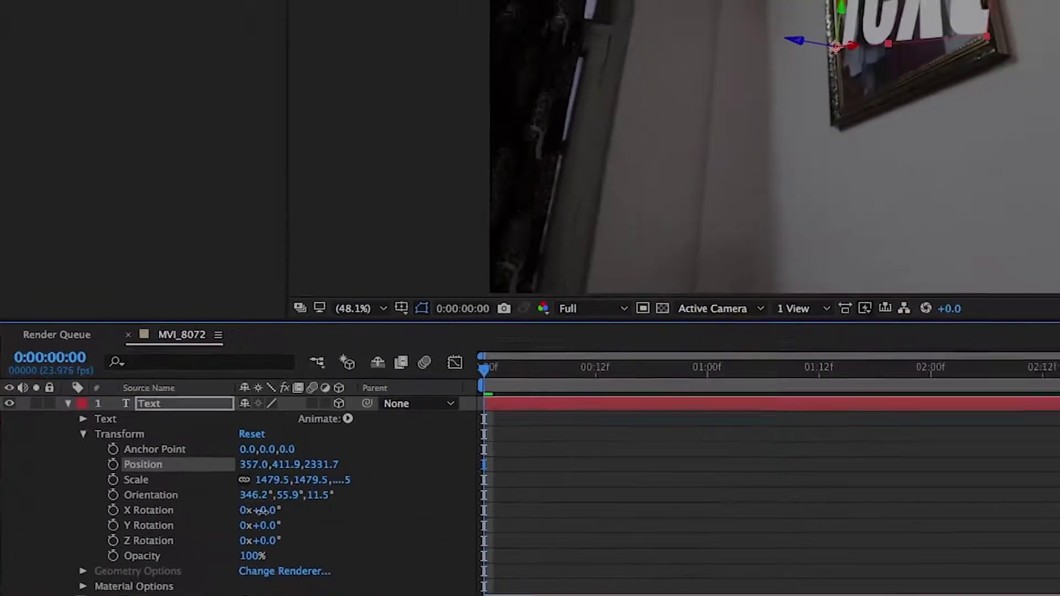
drag(330, 525, 341, 524)
drag(168, 489, 177, 489)
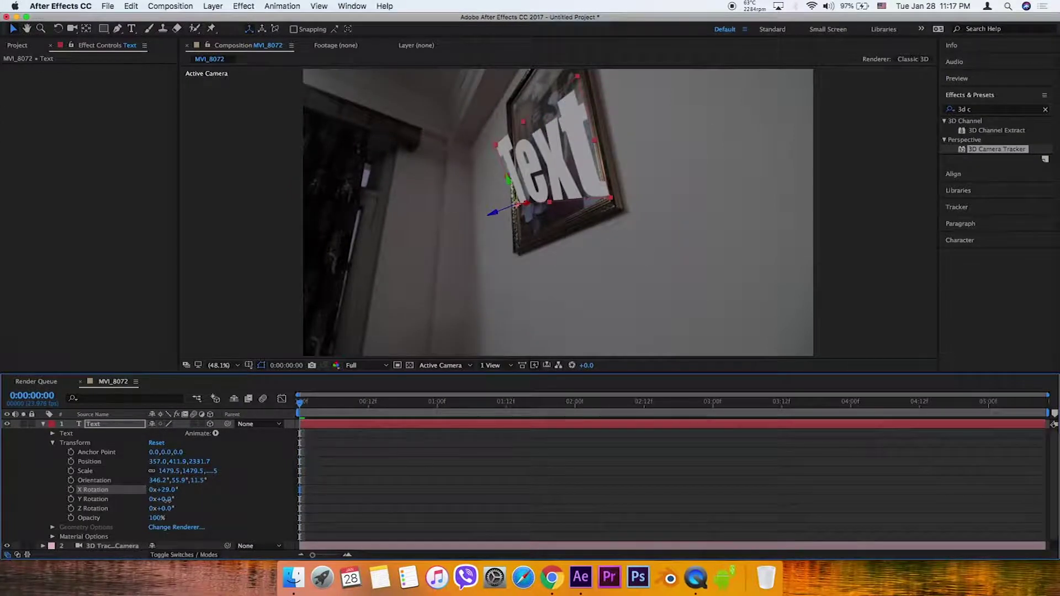
mouse_move(168, 499)
mouse_down()
mouse_move(210, 499)
mouse_move(156, 501)
mouse_move(164, 511)
mouse_up()
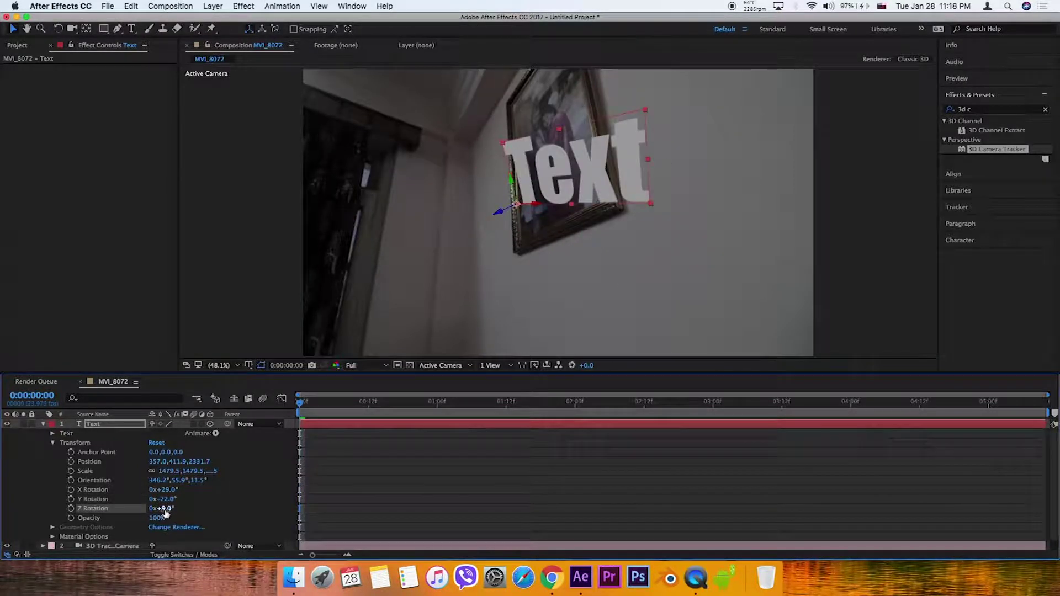
- Reset the text's Z, Y and X rotation values to 0°
click(165, 511)
key(Return)
click(166, 499)
text(0)
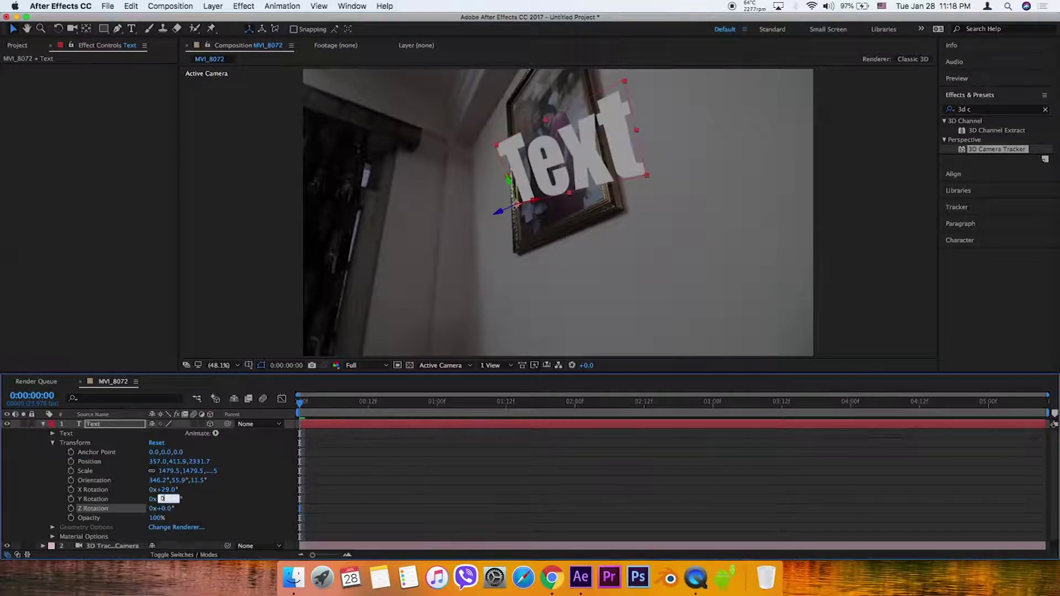
key(Return)
click(161, 490)
text(0)
key(Return)
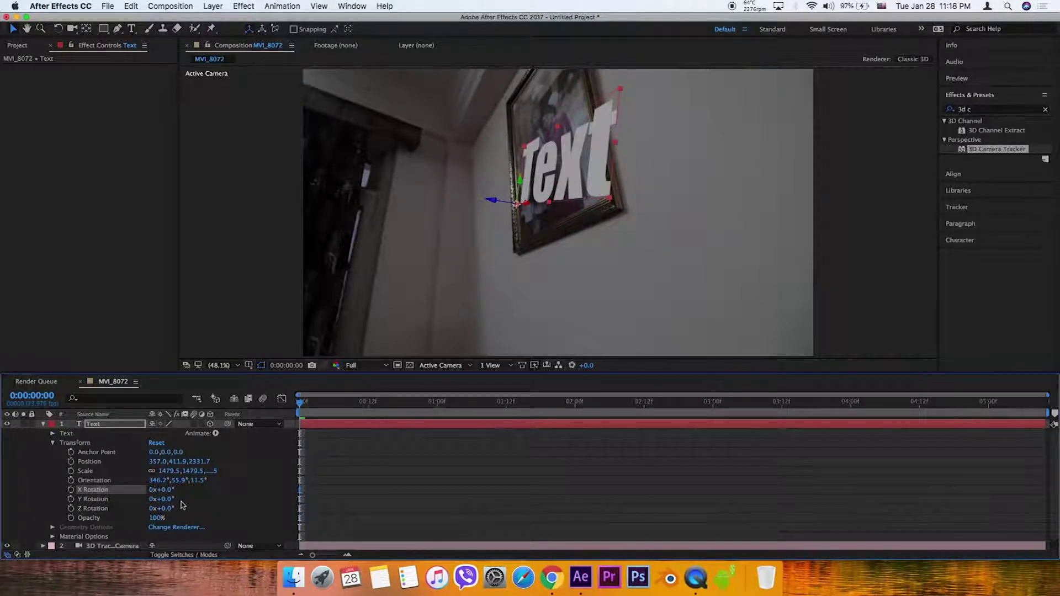
- Rotate the text to X 2°, Y -10°, Z -23° and move it down and right below the frame
mouse_move(166, 509)
mouse_down()
mouse_move(157, 510)
mouse_move(166, 492)
mouse_move(169, 509)
mouse_up()
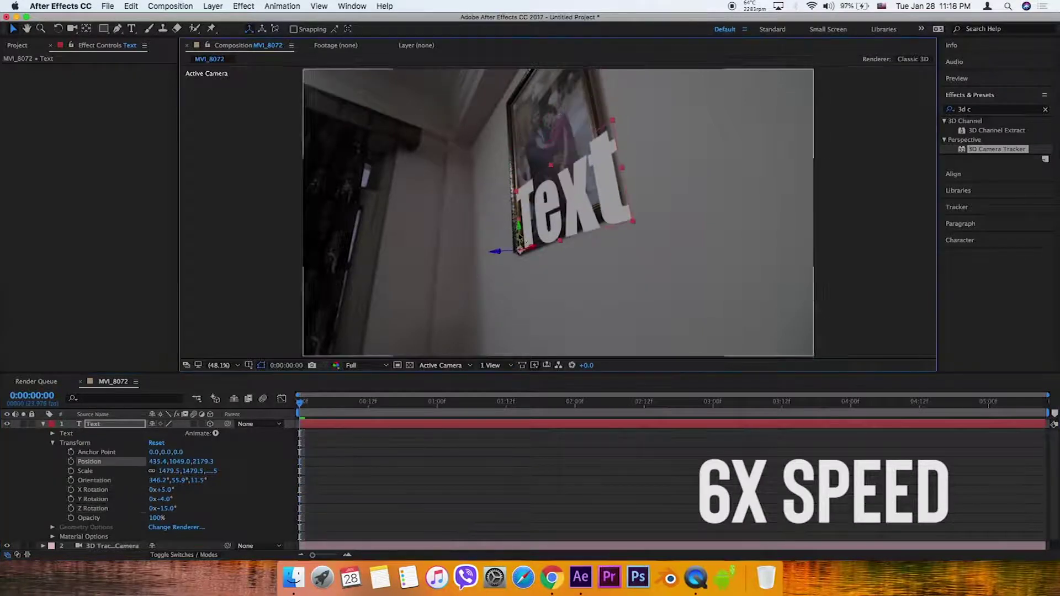
drag(515, 182, 422, 279)
drag(174, 490, 147, 499)
drag(515, 259, 494, 411)
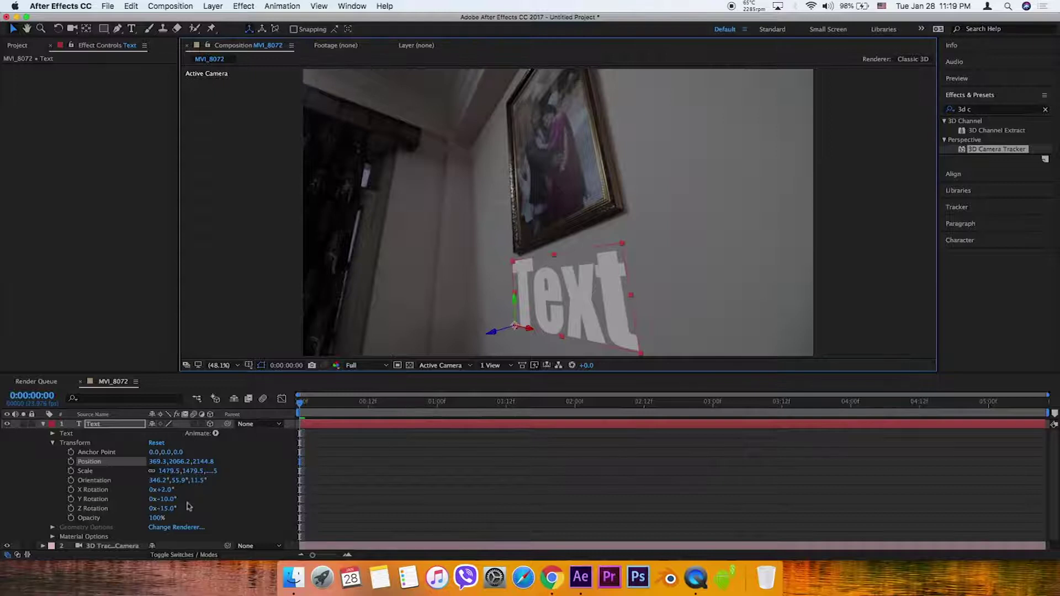
drag(173, 512, 168, 509)
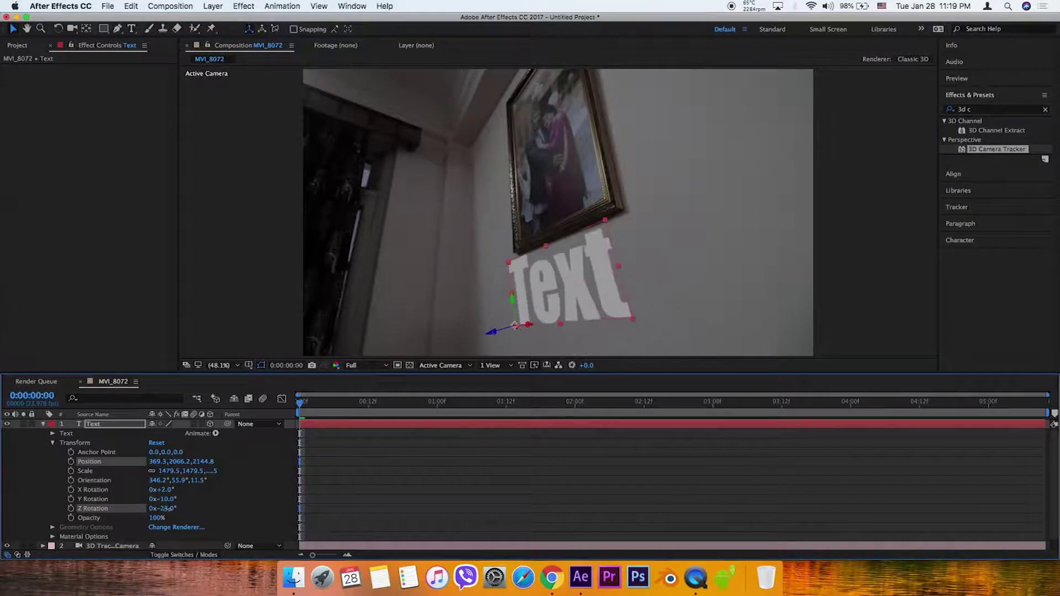
drag(531, 330, 598, 326)
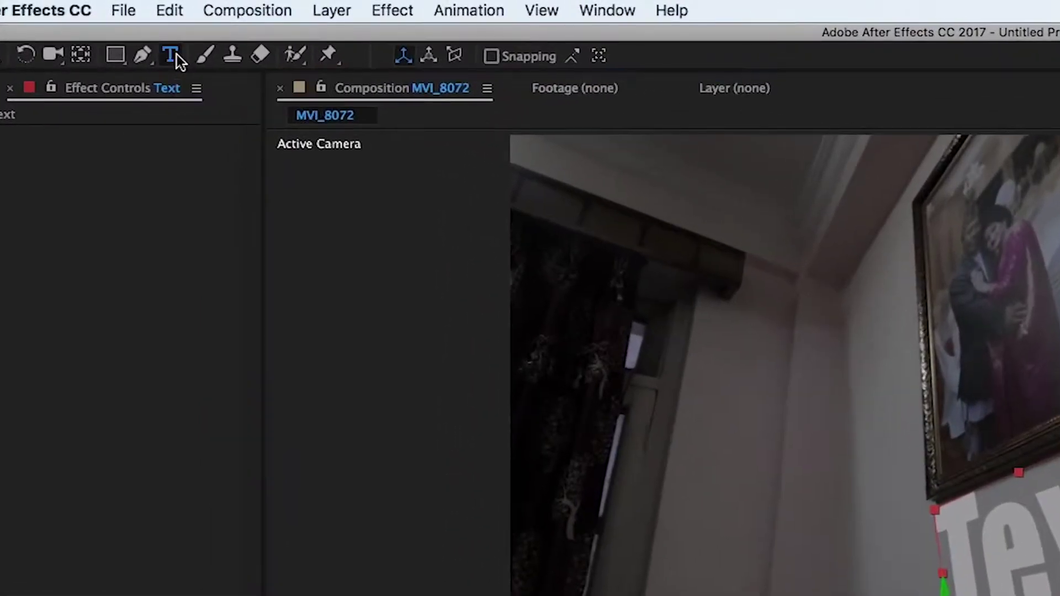
- Replace the text's wording with 'Tutorial'
click(173, 51)
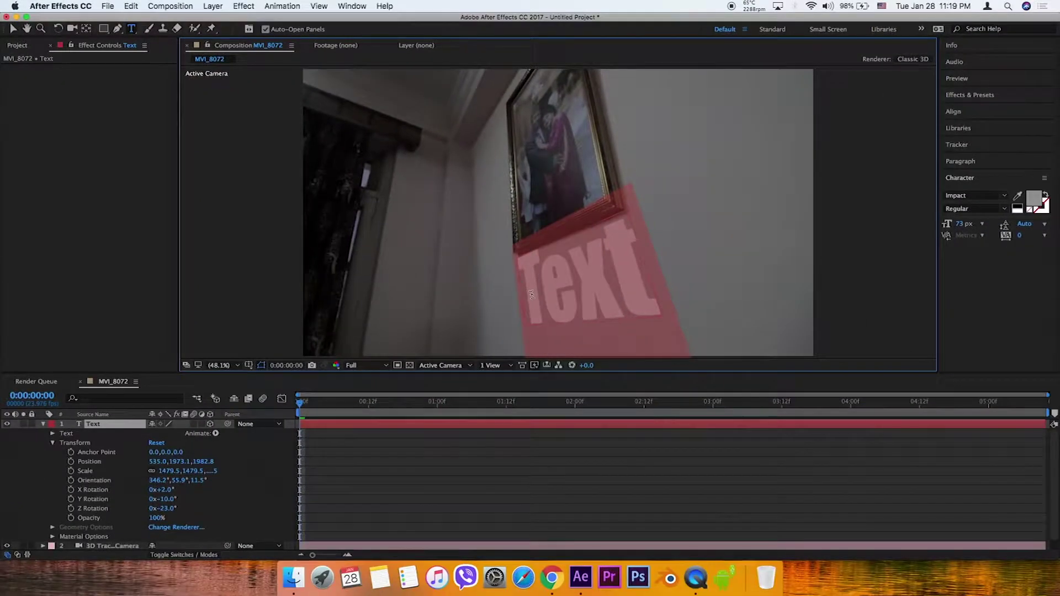
key(BackSpace)
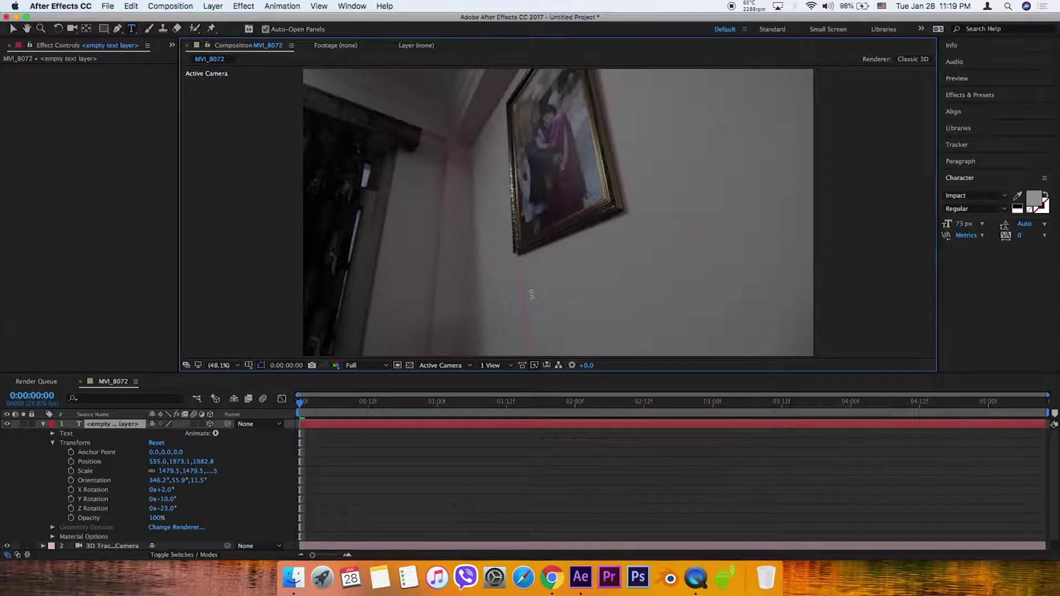
text(T)
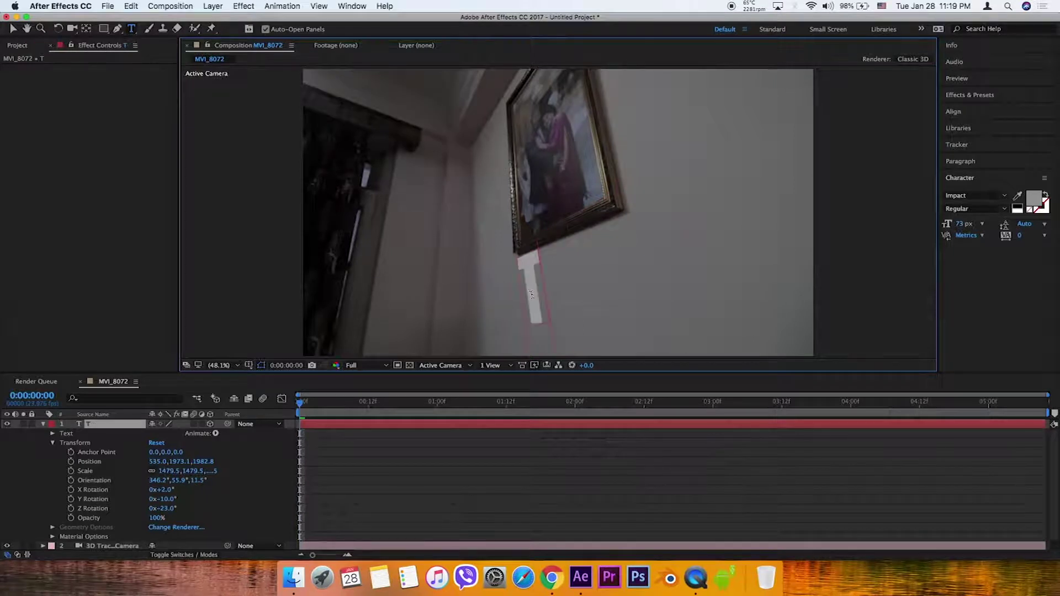
text(utorial)
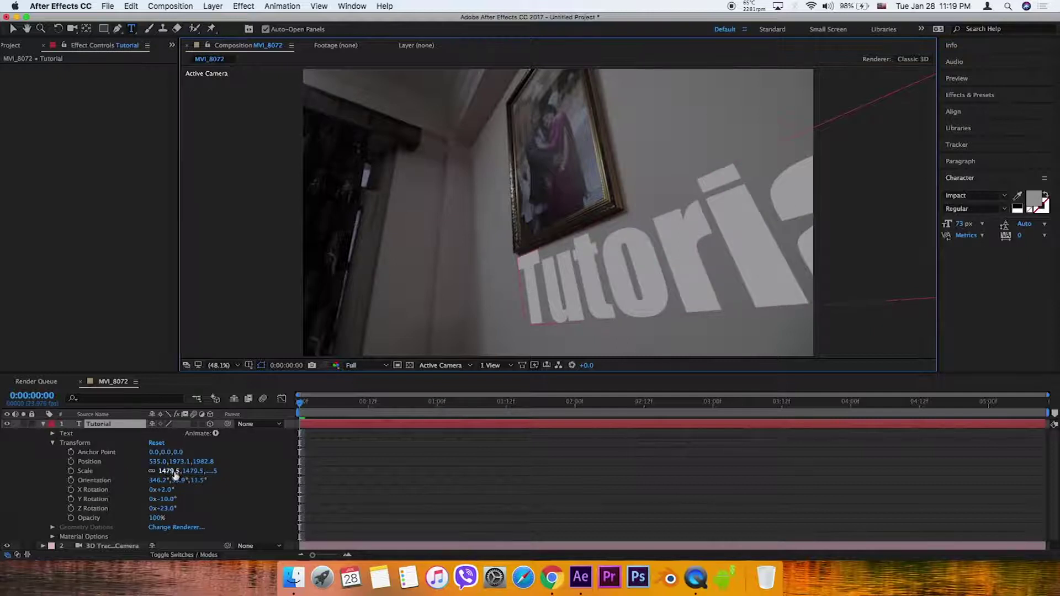
- Scale the text down to 1124.5% and move it left just below the picture frame
drag(168, 476, 2, 497)
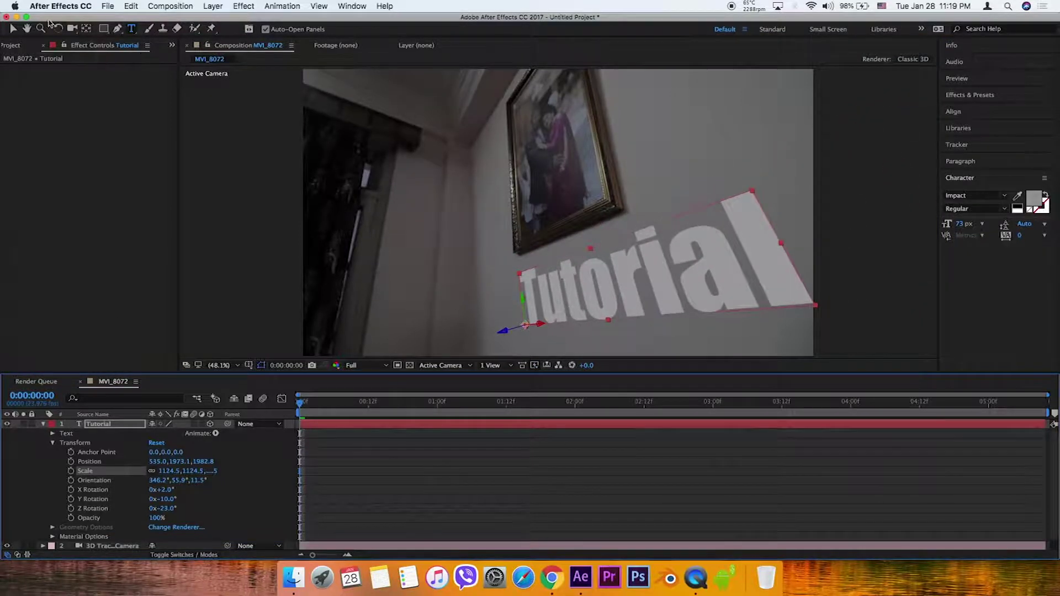
click(13, 29)
drag(543, 327, 433, 329)
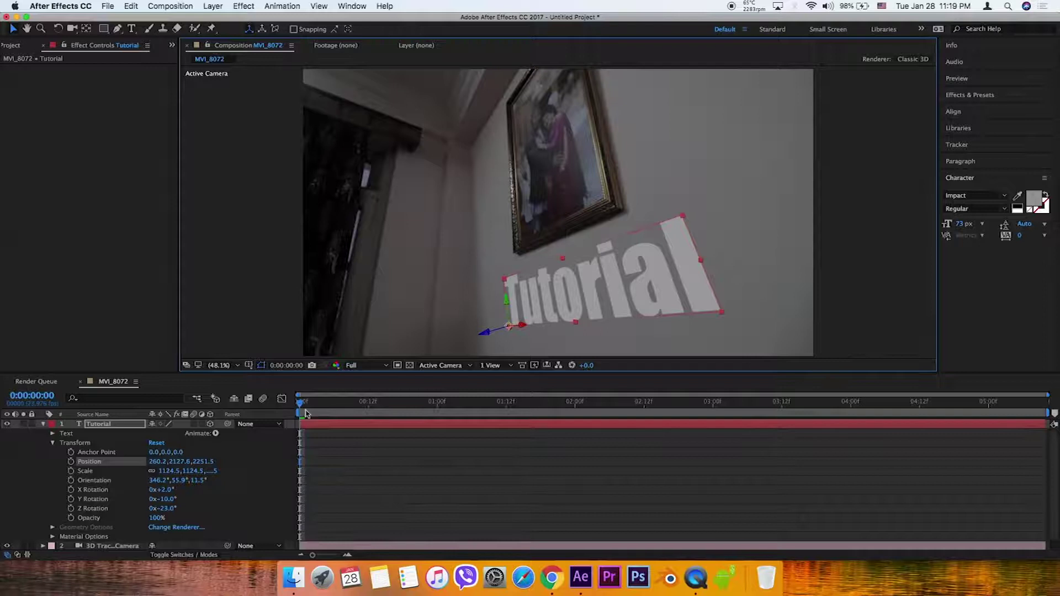
key(space)
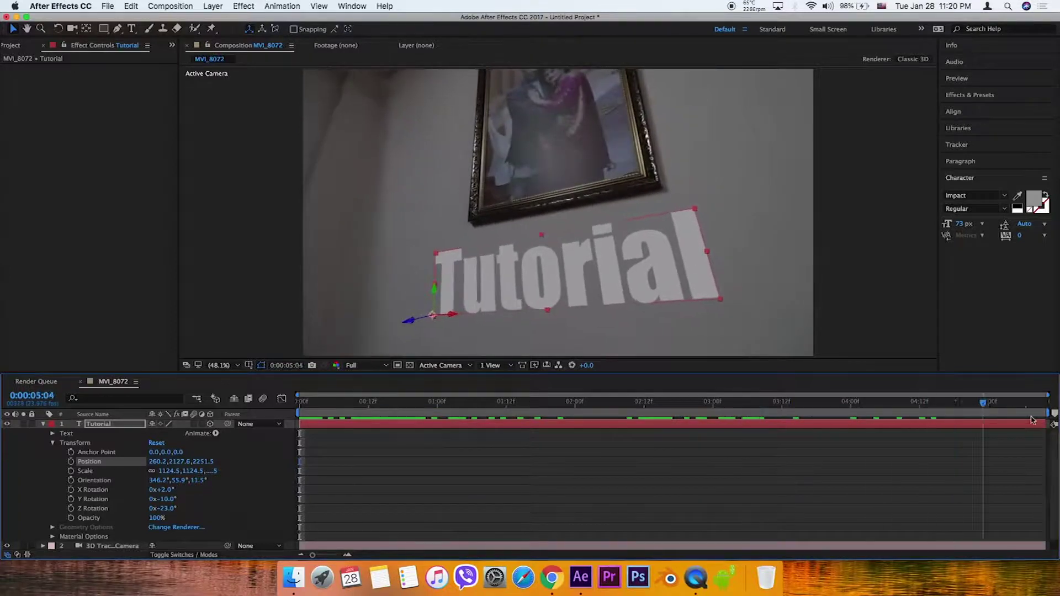
key(space)
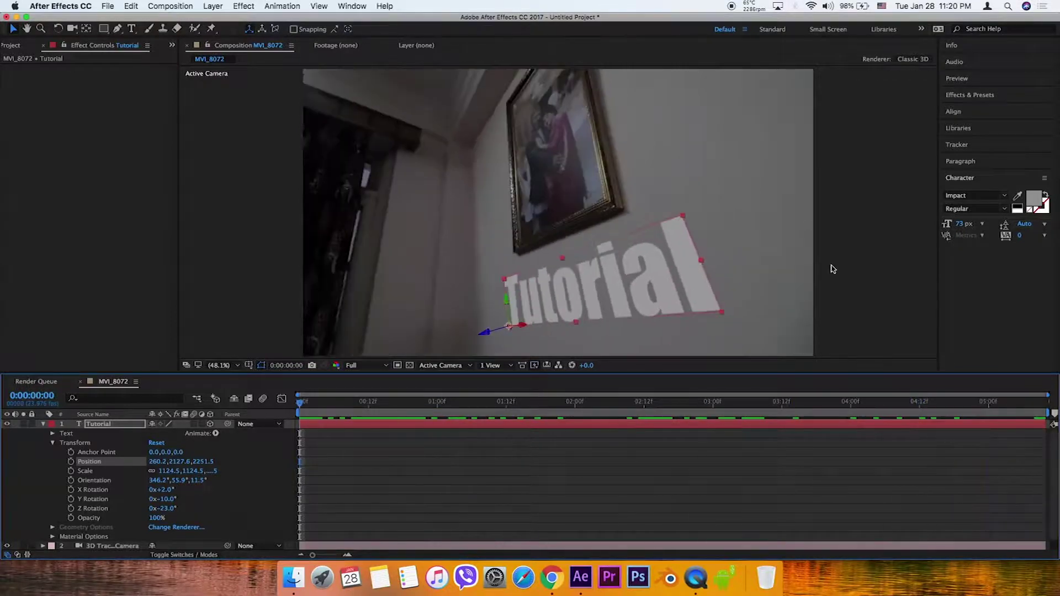